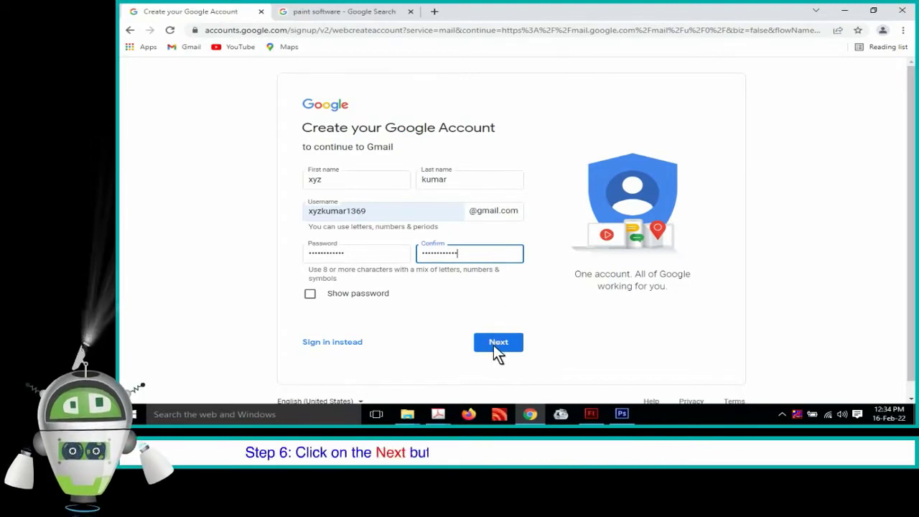
Submit the signup name xyz kumar with username xyzkumar1369
click(498, 342)
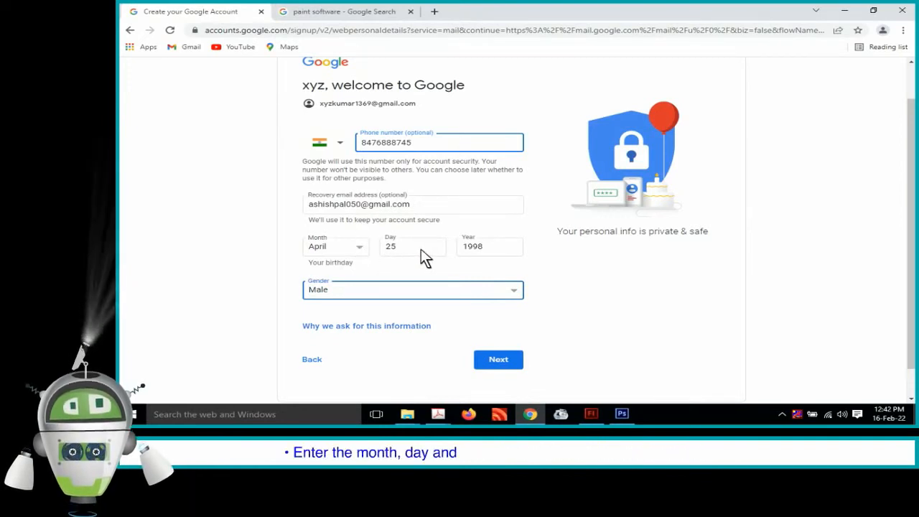
Submit phone, birthday and gender details and agree to the Privacy and Terms
click(499, 359)
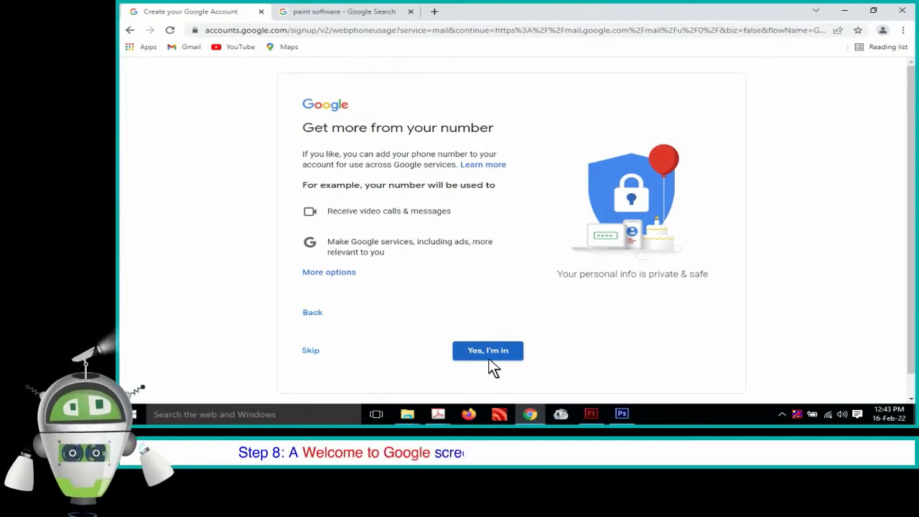
click(490, 353)
click(496, 371)
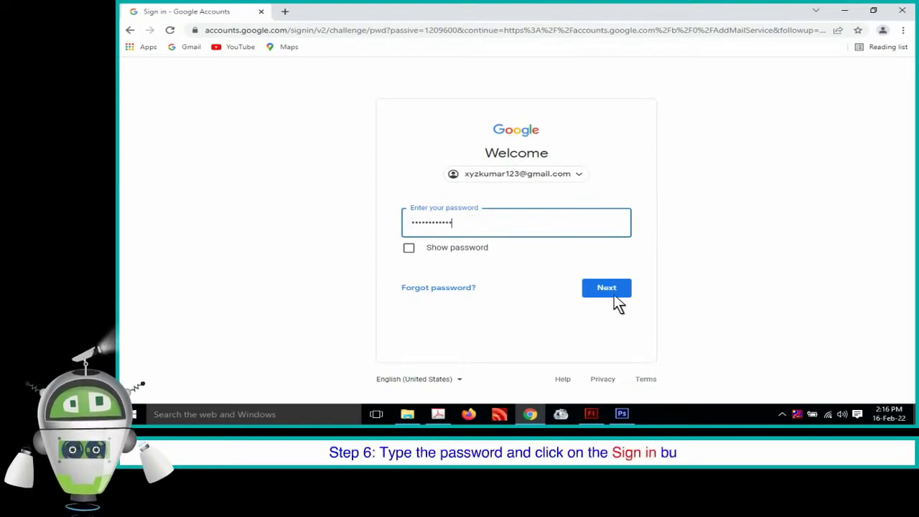
Sign in with the account password, bringing up the Gmail inbox
click(607, 287)
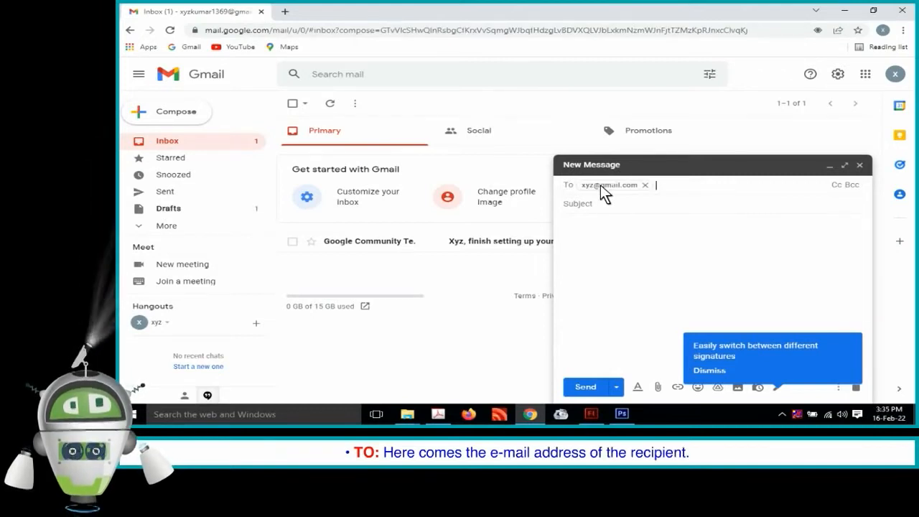
Show the Cc and Bcc recipient fields in the new message draft
click(838, 184)
click(852, 201)
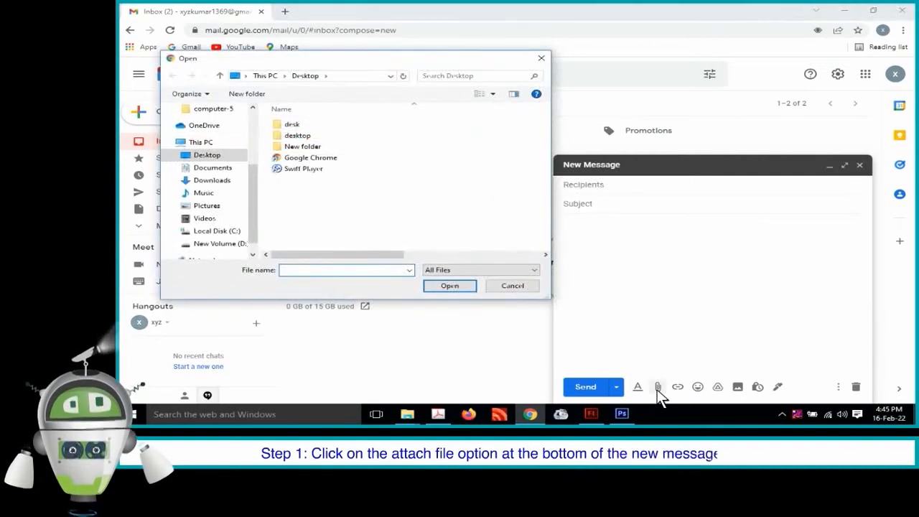
Attach the blueprint 2 spreadsheet from the Documents folder
click(212, 167)
double_click(302, 214)
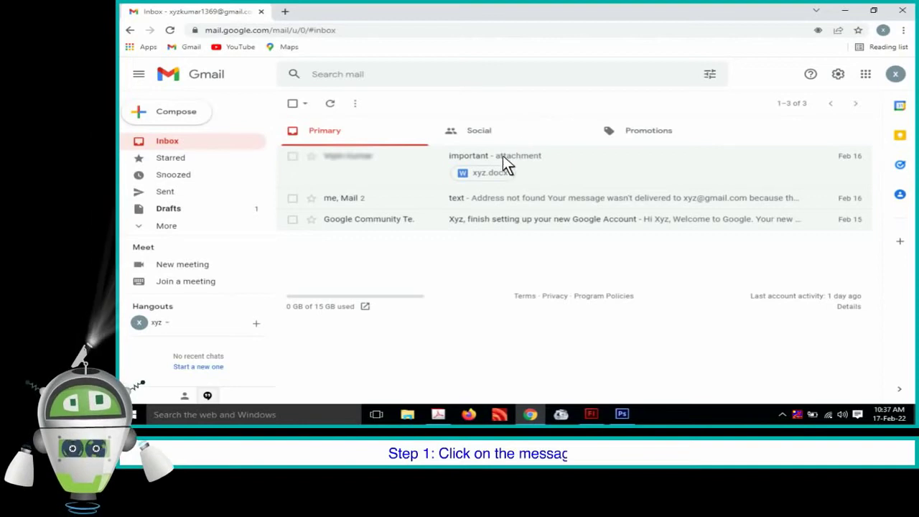
Open the received 'important' email with its xyz.docx attachment
click(503, 155)
mouse_move(377, 241)
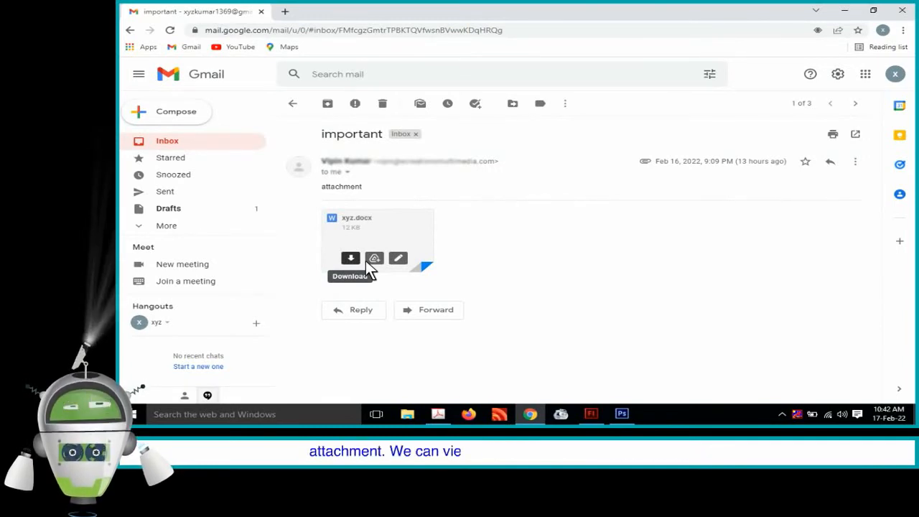